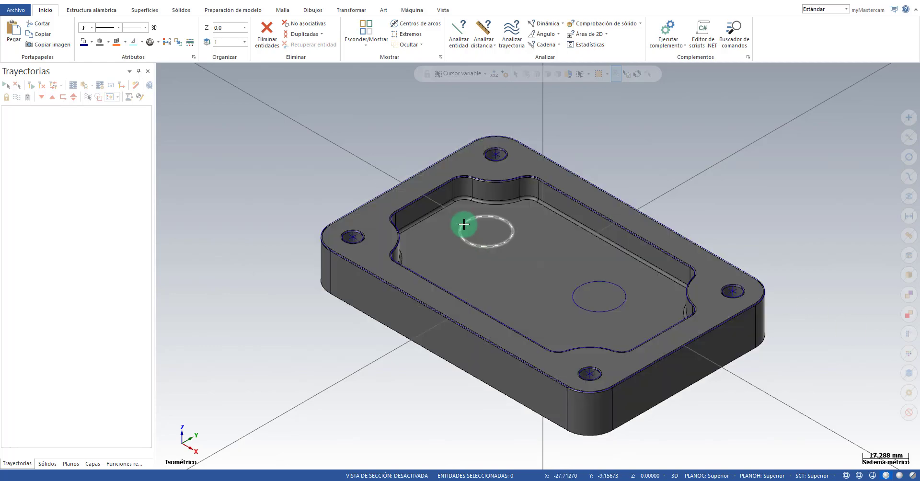
# - Orbit and zoom around the plate, briefly checking the drawing ribbon before returning Home
pyautogui.moveTo(596, 131)
pyautogui.mouseDown(button='middle')
pyautogui.moveTo(684, 156)
pyautogui.moveTo(689, 196)
pyautogui.moveTo(668, 209)
pyautogui.moveTo(709, 175)
pyautogui.moveTo(764, 206)
pyautogui.moveTo(756, 238)
pyautogui.moveTo(711, 189)
pyautogui.moveTo(709, 199)
pyautogui.moveTo(771, 206)
pyautogui.mouseUp(button='middle')
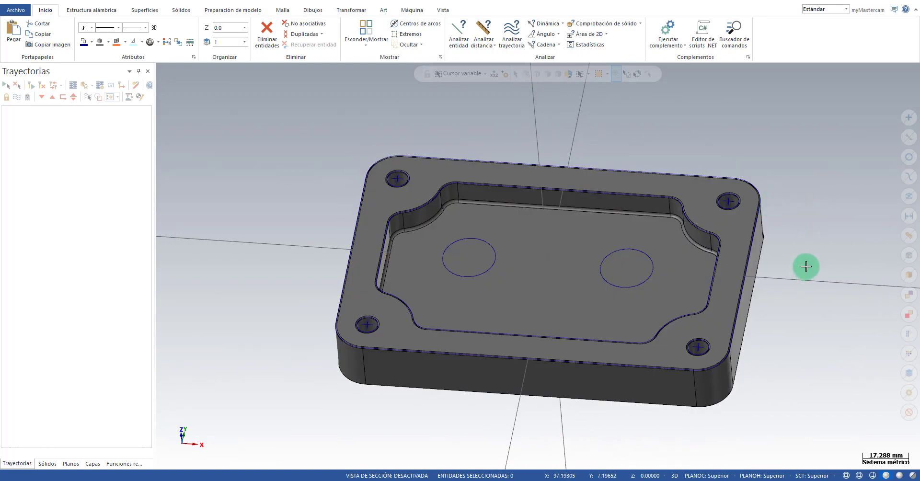
pyautogui.scroll(1, 813, 263)
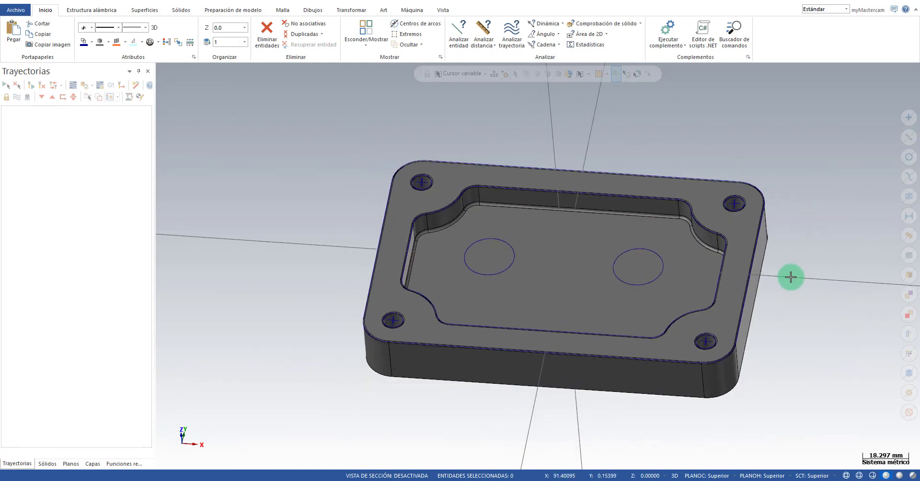
pyautogui.scroll(2, 812, 262)
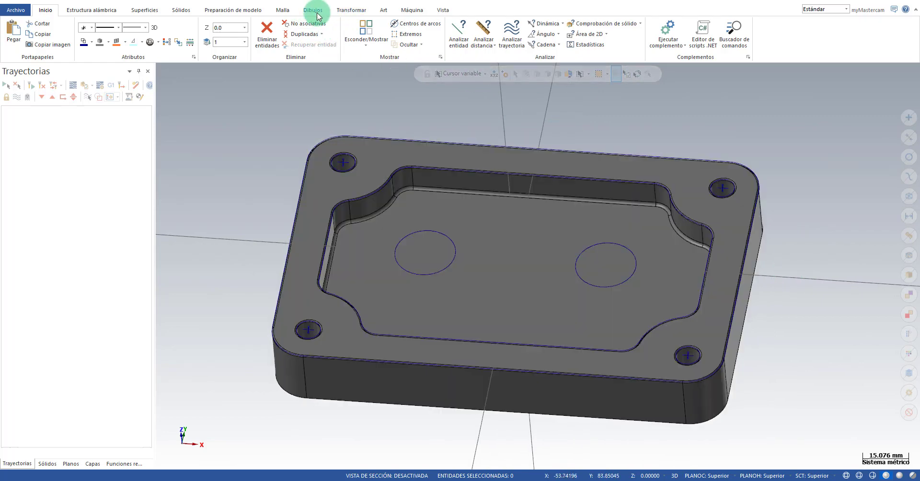
pyautogui.click(315, 12)
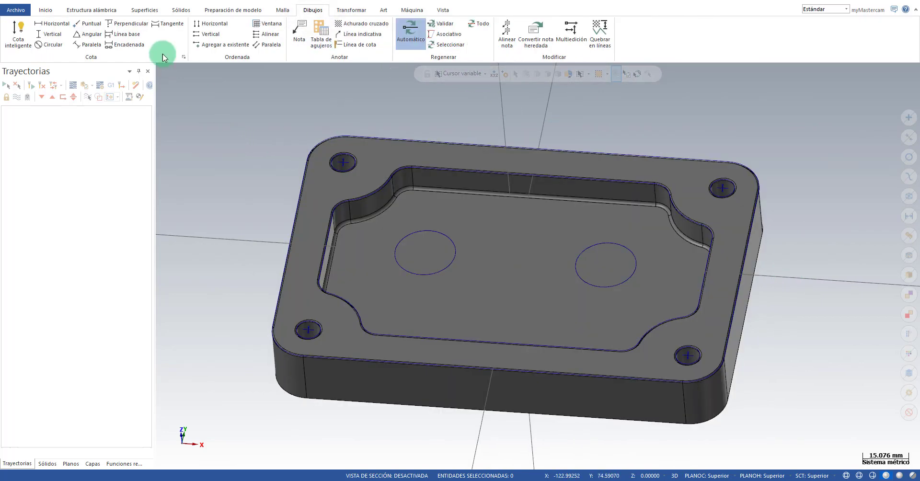
pyautogui.click(56, 15)
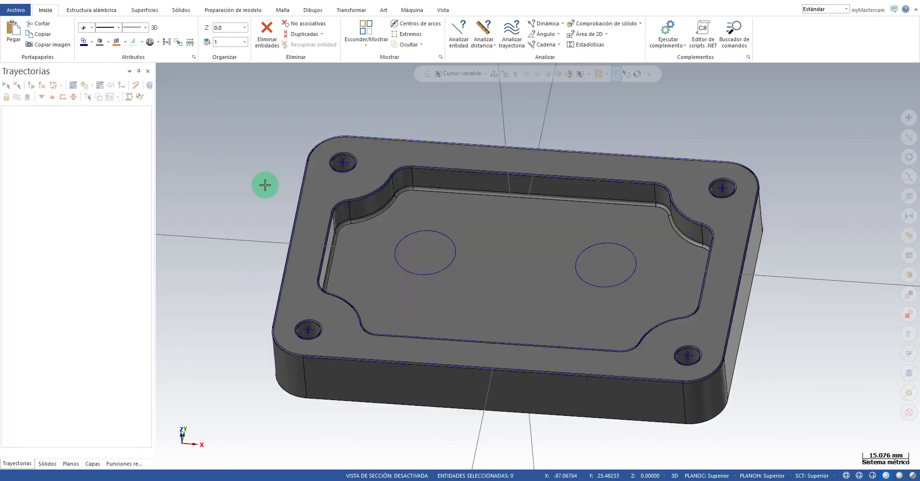
pyautogui.moveTo(265, 185); pyautogui.dragTo(255, 187, button='middle')
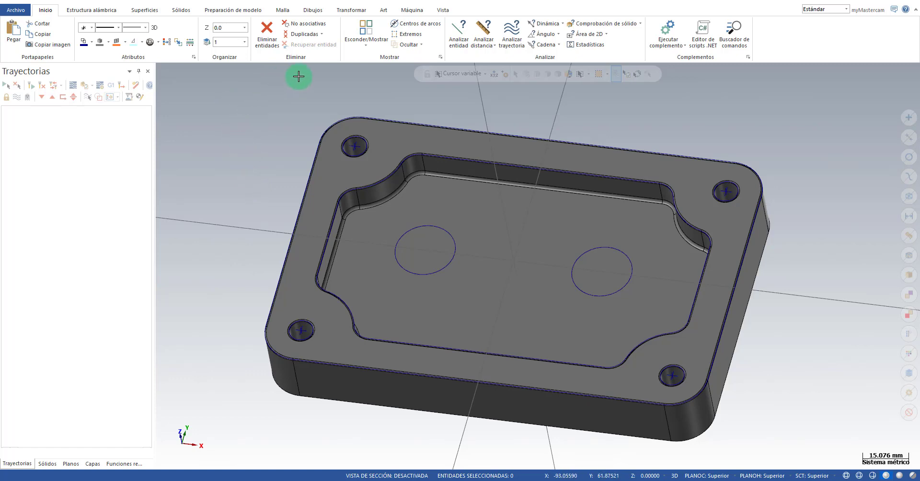
# - Add a Fresadora Predeterminado (Mill Default) machine group from the Máquina tab
pyautogui.click(413, 10)
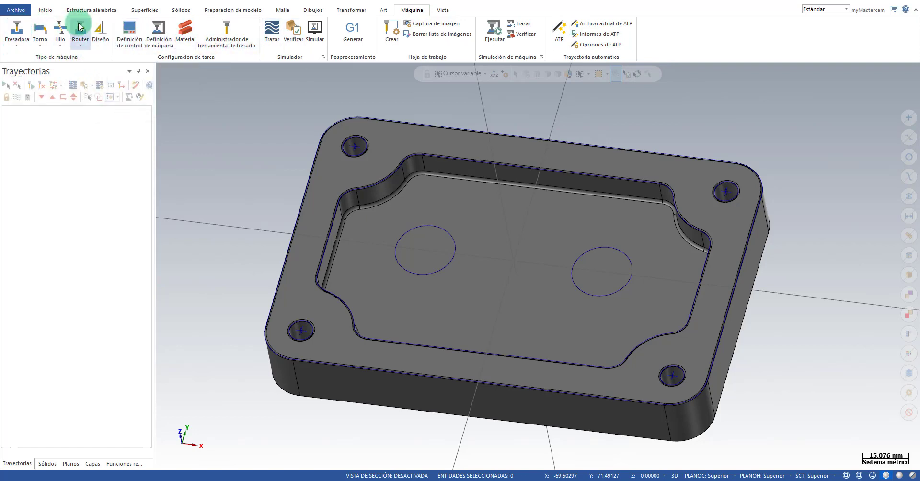
pyautogui.click(19, 45)
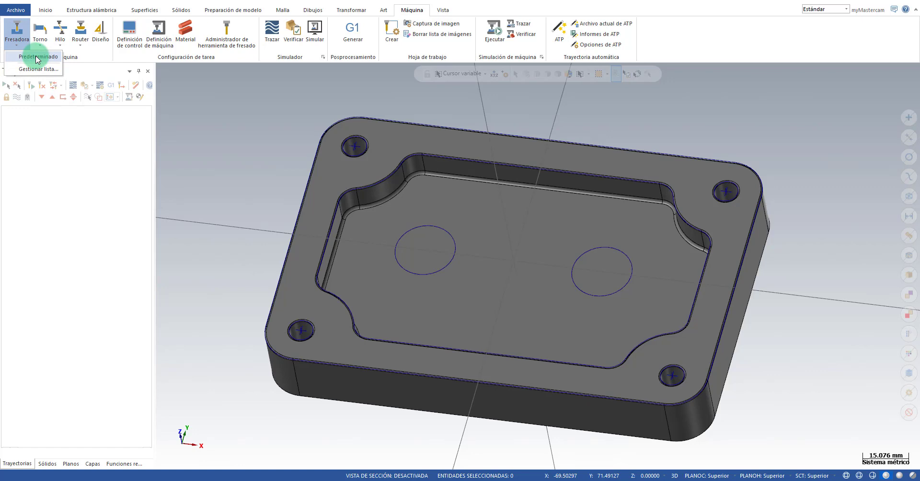
pyautogui.click(36, 57)
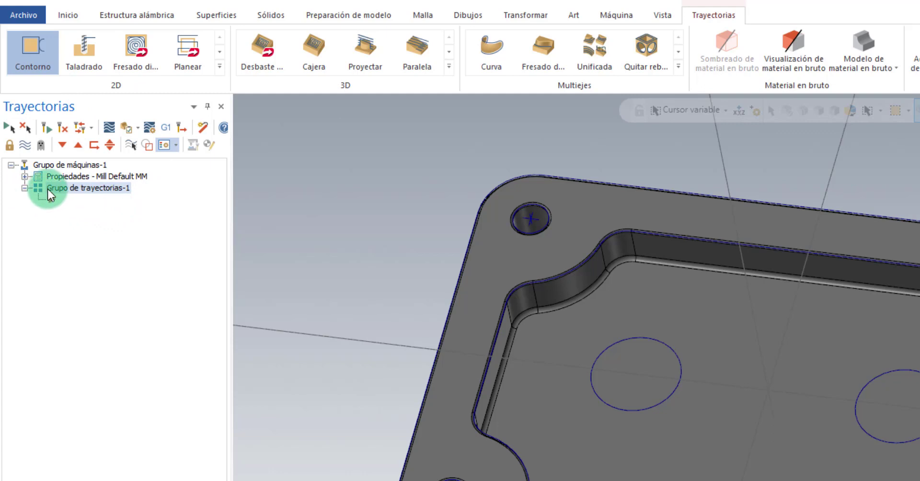
# - Rename Grupo de máquinas-1 to Sinumerik and expand its Propiedades
pyautogui.click(64, 163)
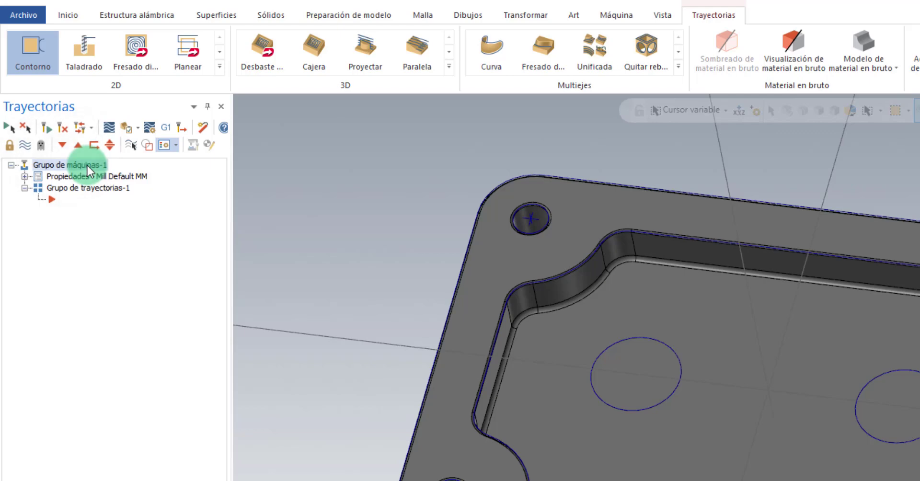
pyautogui.click(87, 165)
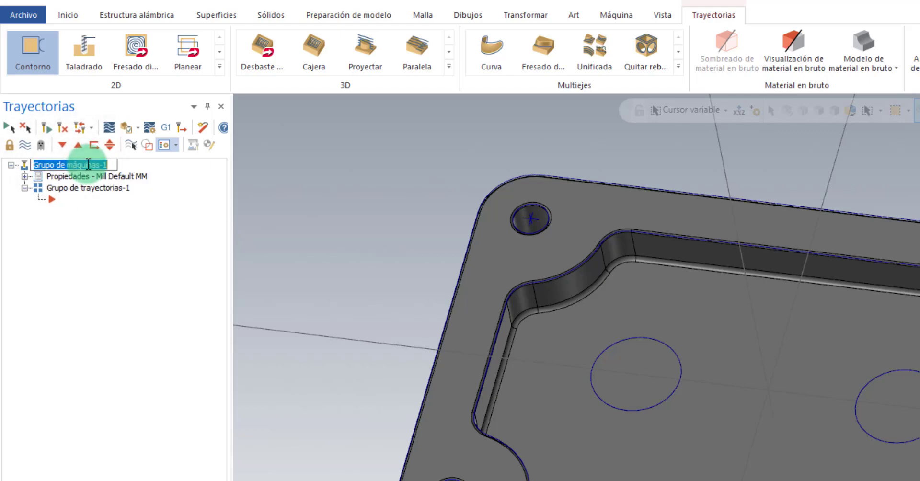
pyautogui.write('Sinumerik')
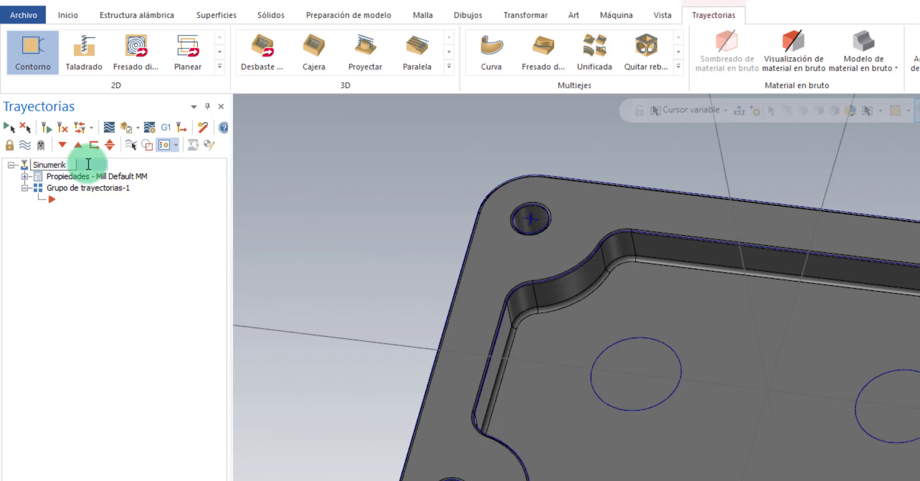
pyautogui.click(101, 284)
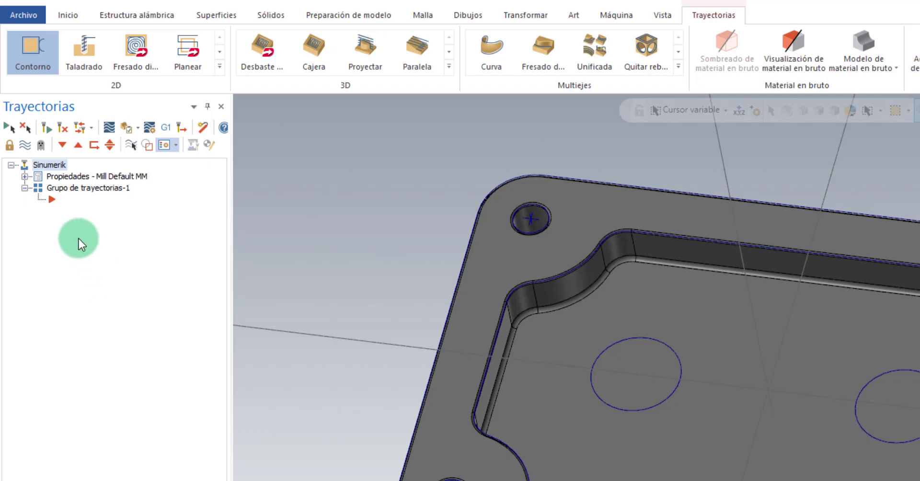
pyautogui.click(26, 177)
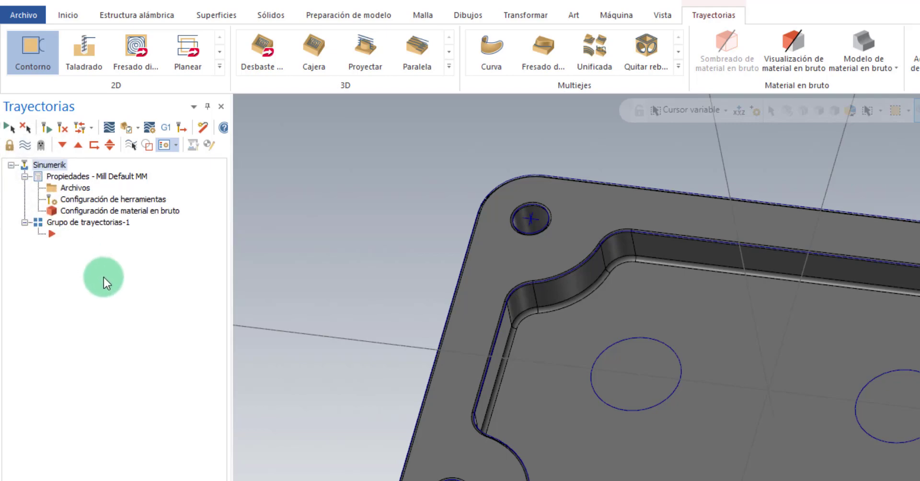
# - Open the group's Archivos settings and browse for another machine definition file
pyautogui.click(71, 187)
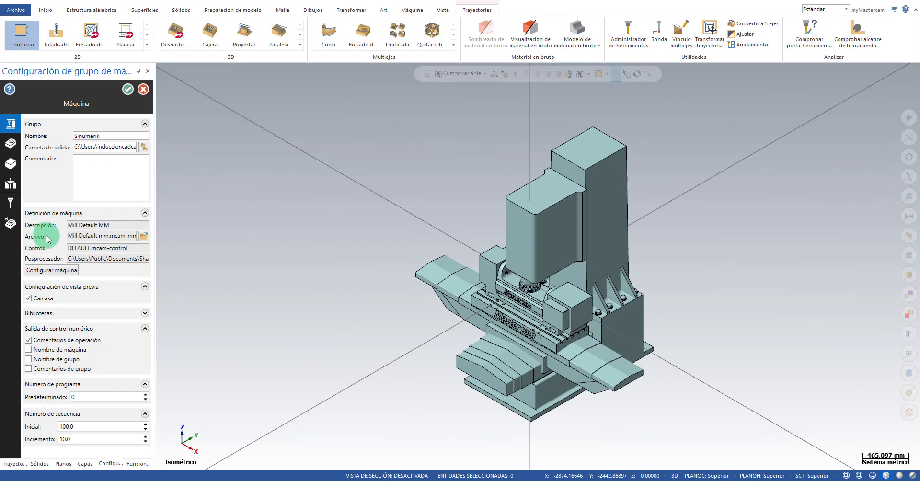
pyautogui.click(144, 236)
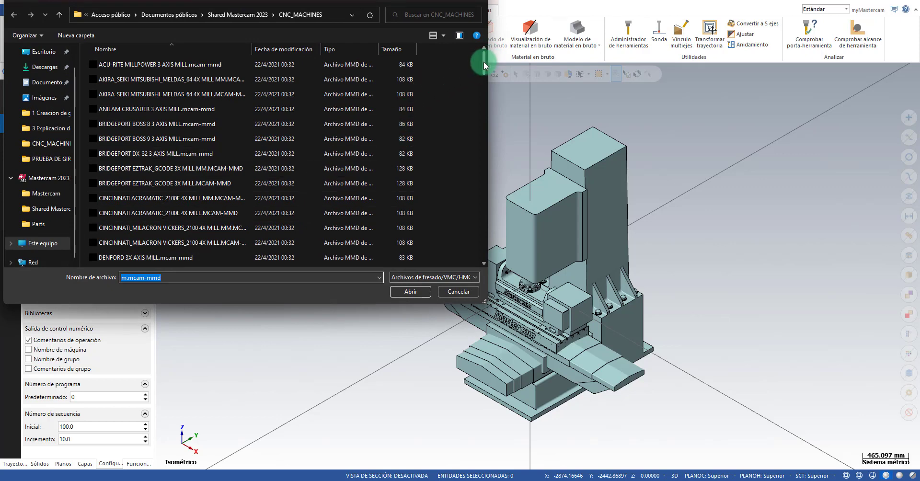
# - Load Siemens 840D_828D 3x VMC Mill.mcam-mmd from CNC_MACHINES as the machine definition
pyautogui.moveTo(484, 61); pyautogui.dragTo(469, 249)
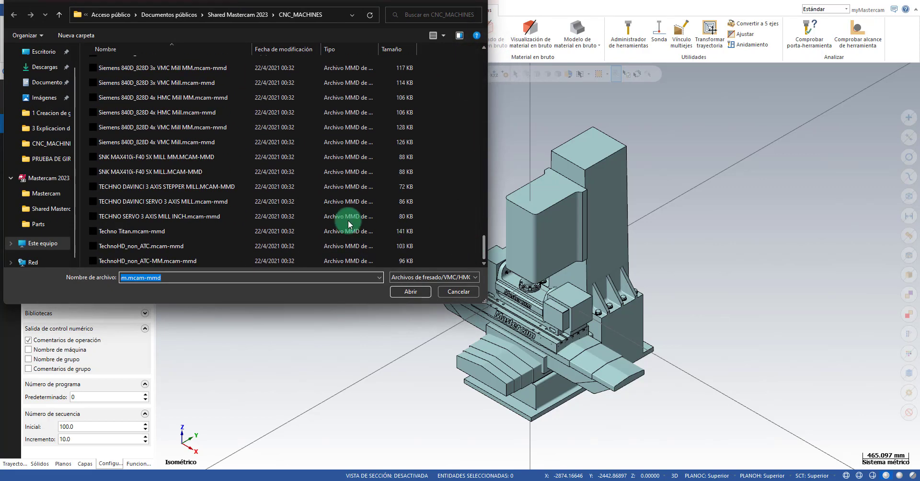
pyautogui.click(147, 84)
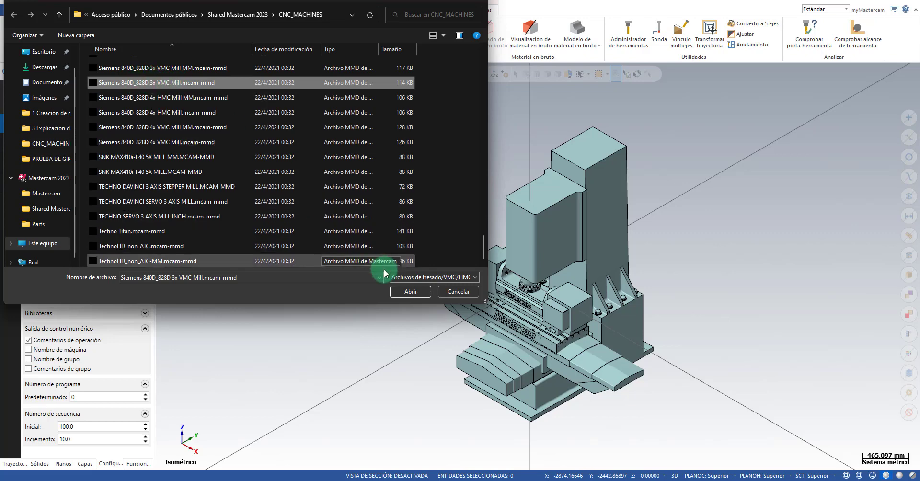
pyautogui.click(410, 292)
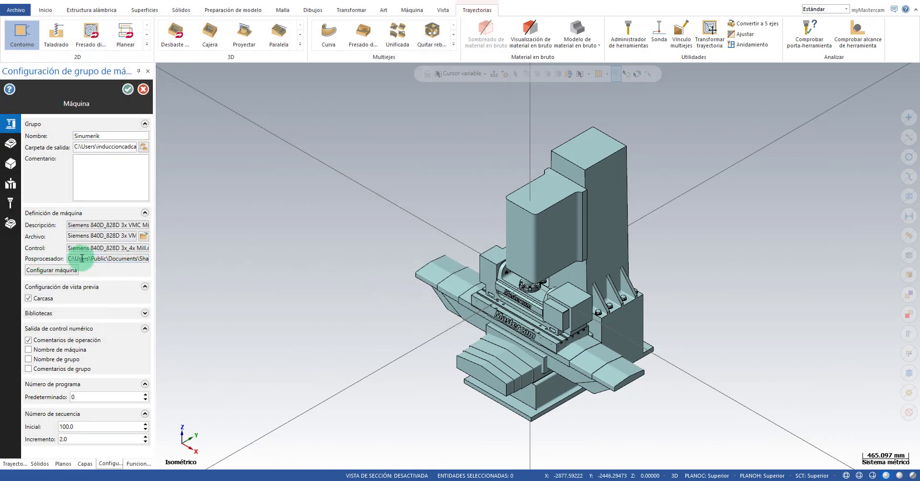
# - Reveal the full post processor path and toggle the machine housing preview off and on
pyautogui.click(107, 258)
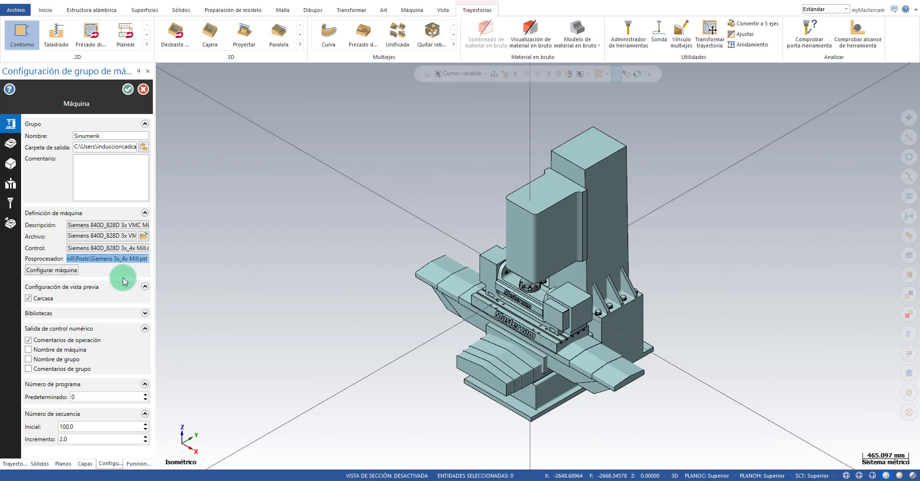
pyautogui.click(41, 301)
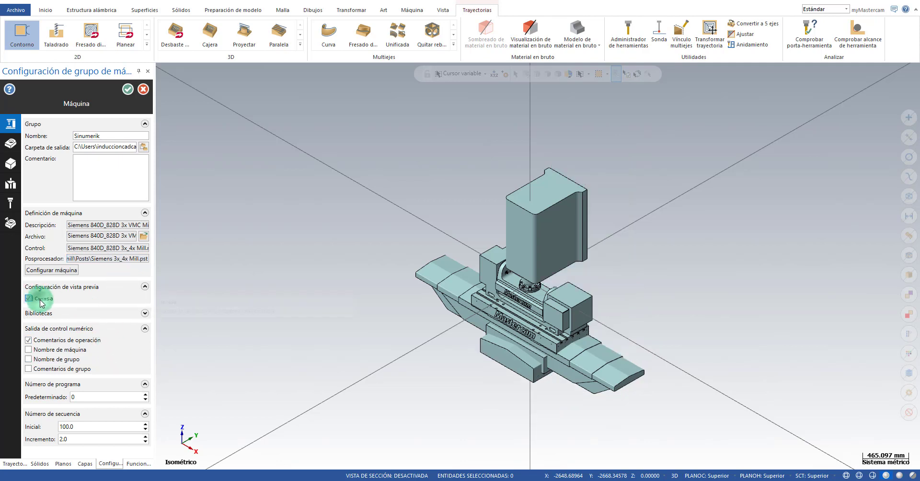
pyautogui.click(40, 300)
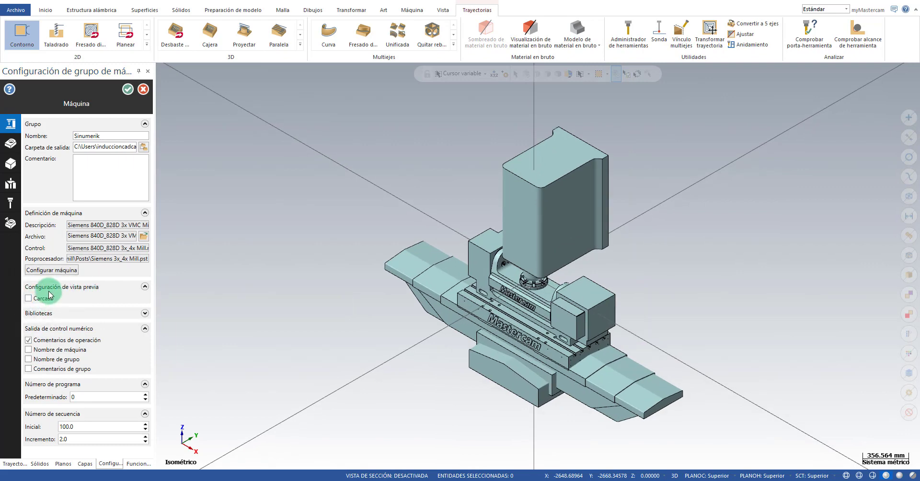
pyautogui.click(38, 301)
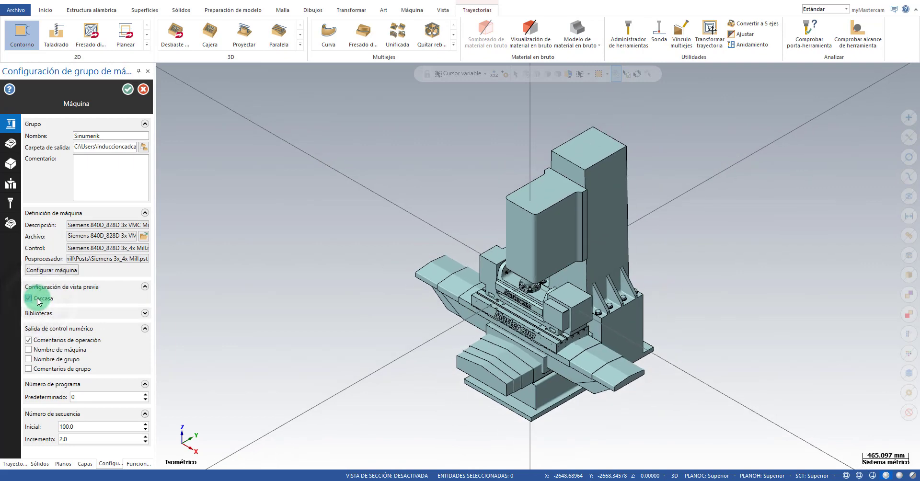
pyautogui.click(38, 301)
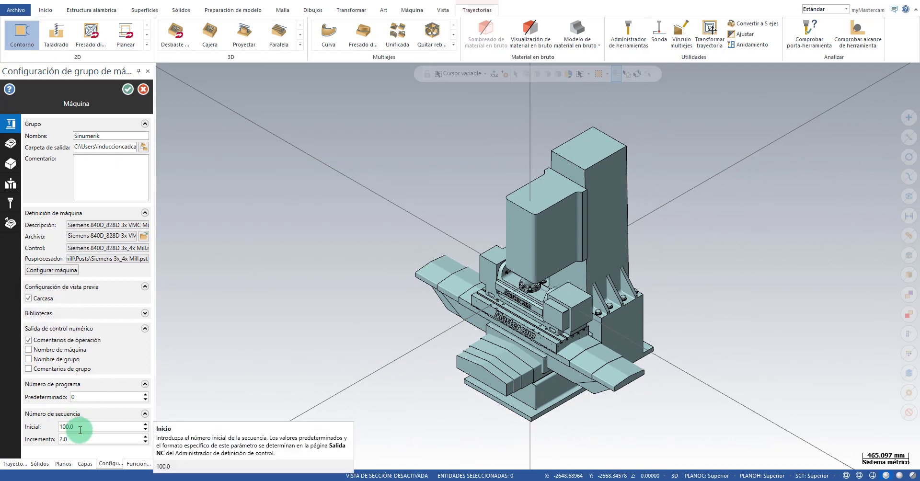
# - Set sequence start 2.0, increment 2.0 and default program number 1234
pyautogui.moveTo(80, 427); pyautogui.dragTo(116, 440)
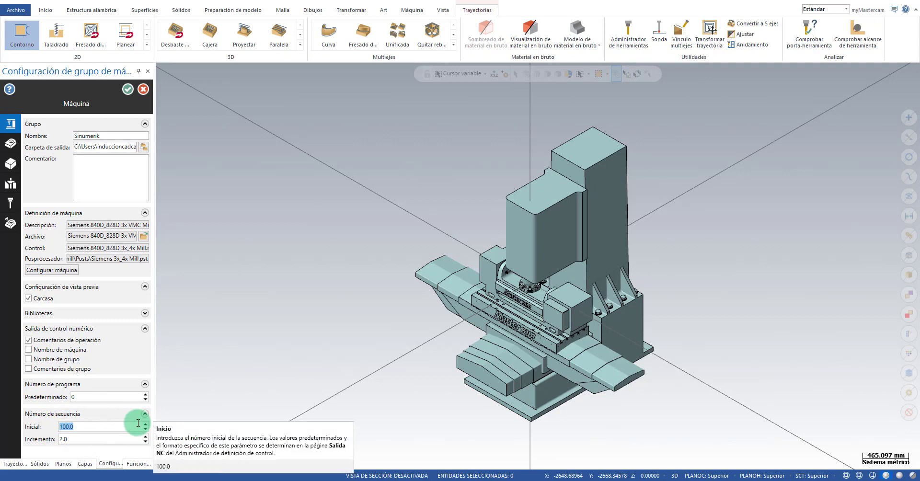
pyautogui.write('2')
pyautogui.press('Tab')
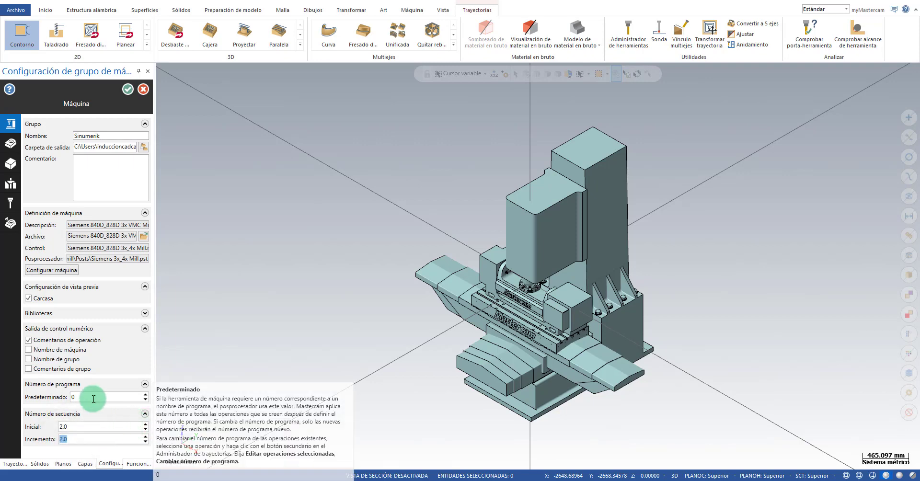
pyautogui.click(74, 397)
pyautogui.write('1234')
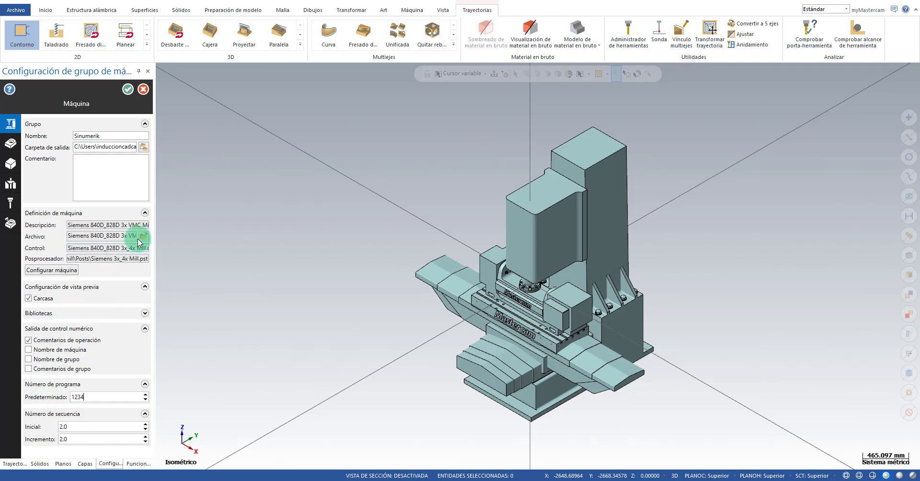
pyautogui.click(114, 179)
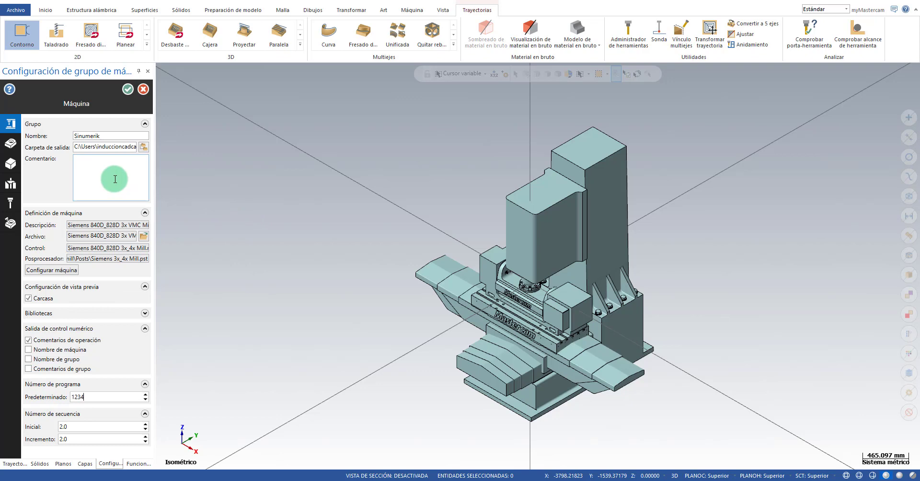
# - Expand the setup page list and show the Modelo maestro page with material NONE
pyautogui.click(12, 143)
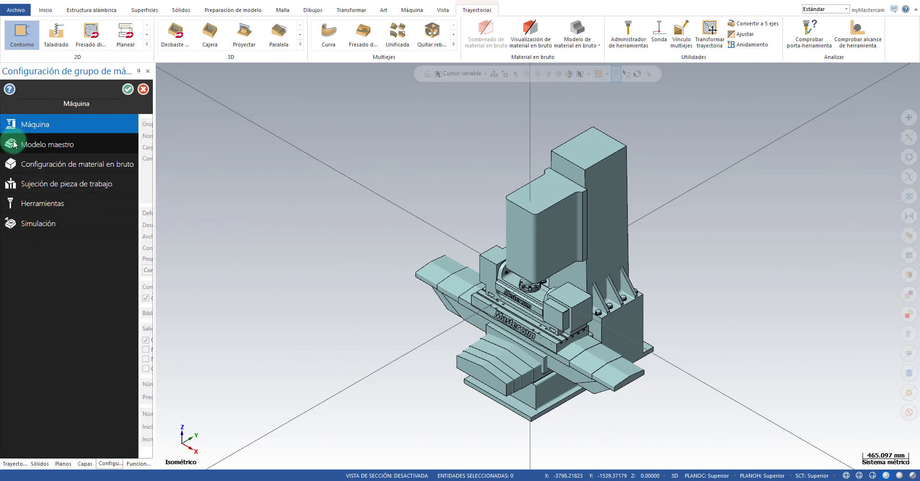
pyautogui.click(67, 145)
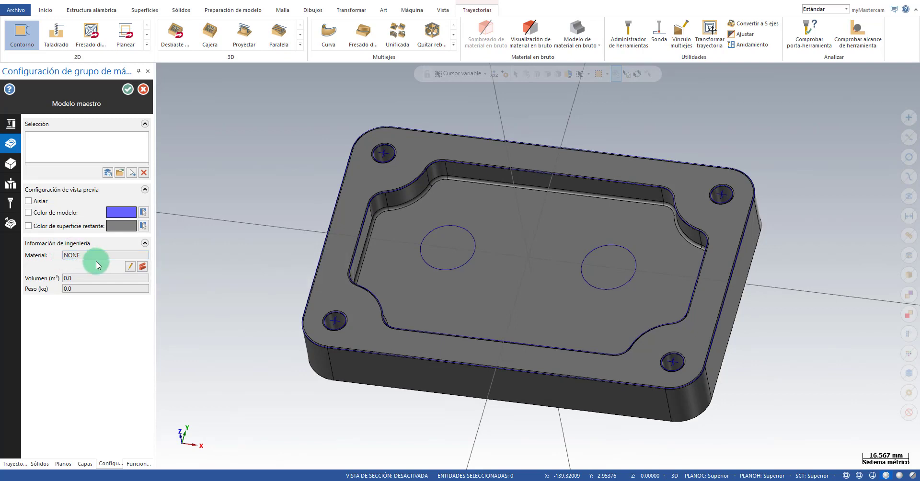
# - Open the material editor and switch its source to Fresadora - biblioteca
pyautogui.click(141, 267)
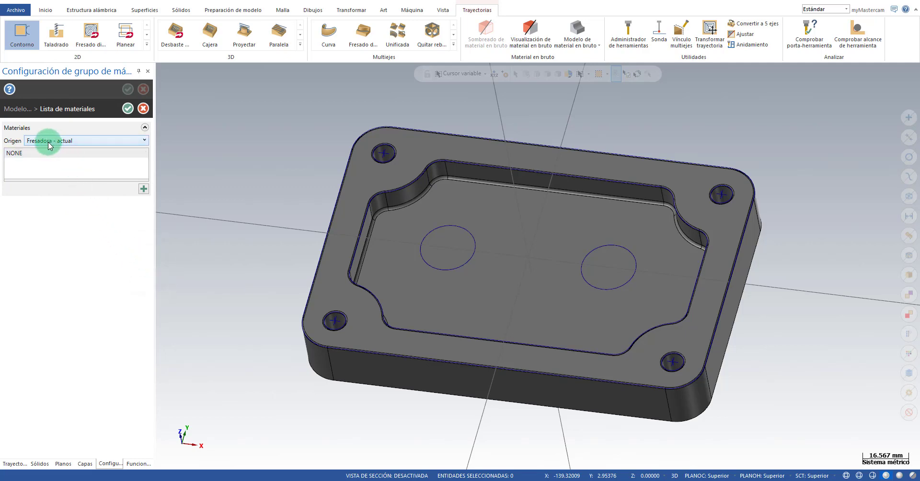
pyautogui.click(58, 151)
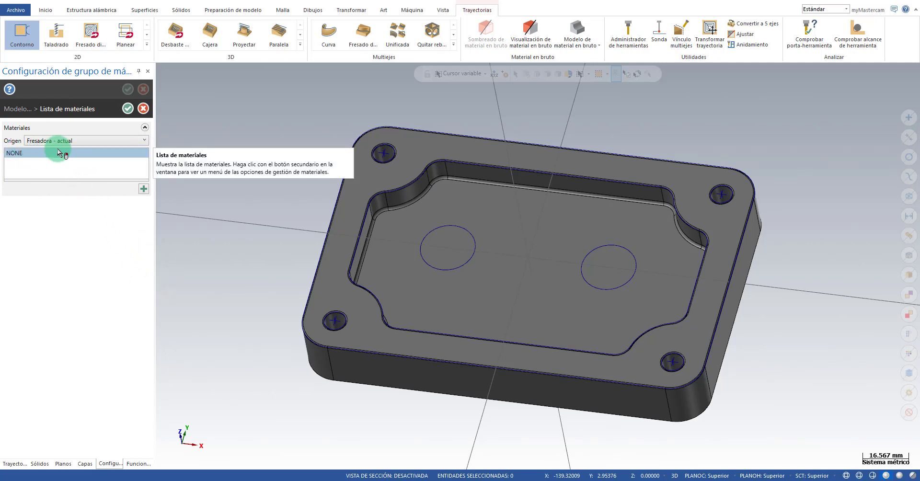
pyautogui.click(87, 142)
pyautogui.click(88, 141)
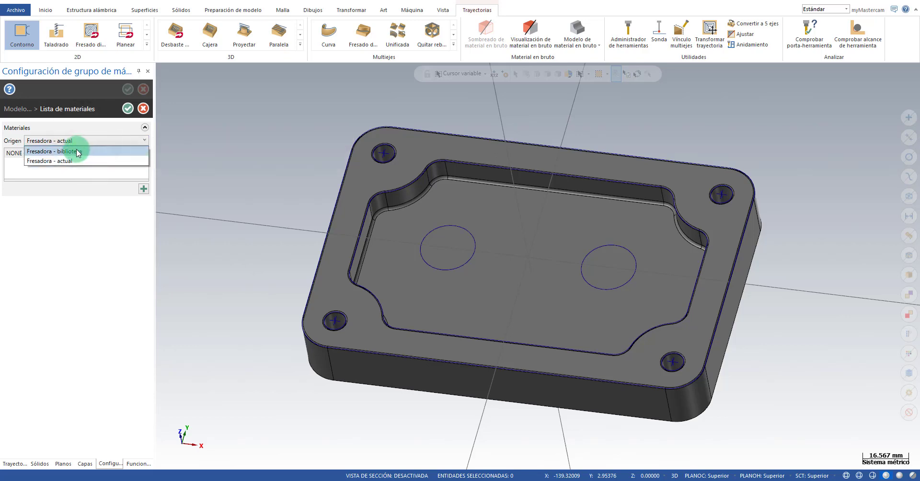
pyautogui.click(76, 150)
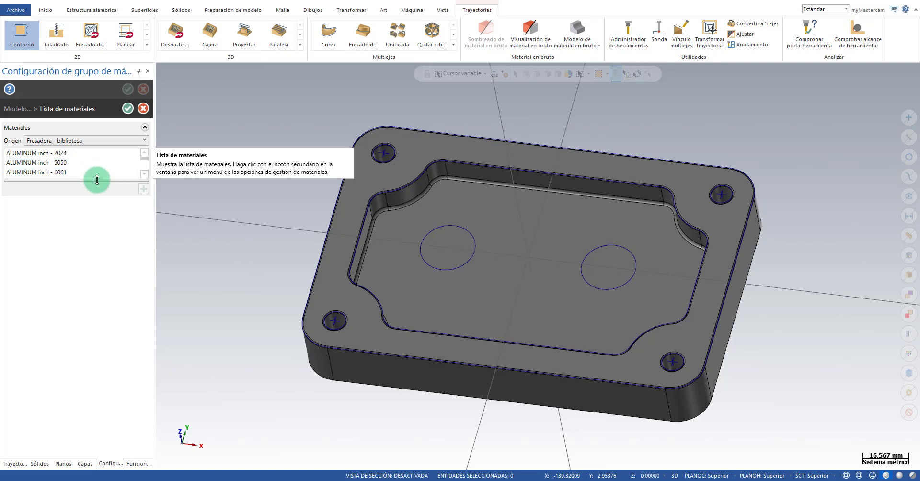
# - Pick STEEL inch - P20 - 175 BHN from the library and accept it
pyautogui.moveTo(97, 180); pyautogui.dragTo(92, 294)
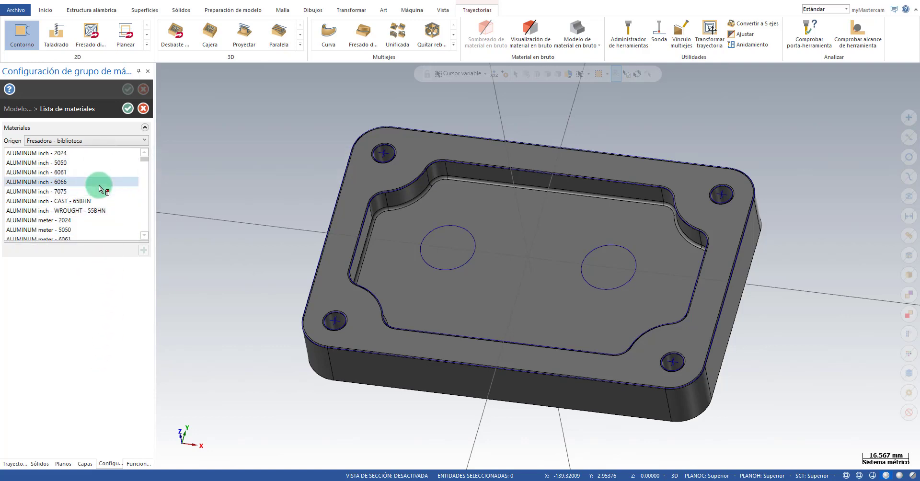
pyautogui.scroll(-3, 97, 191)
pyautogui.scroll(-3, 97, 196)
pyautogui.scroll(-3, 98, 201)
pyautogui.scroll(-4, 99, 204)
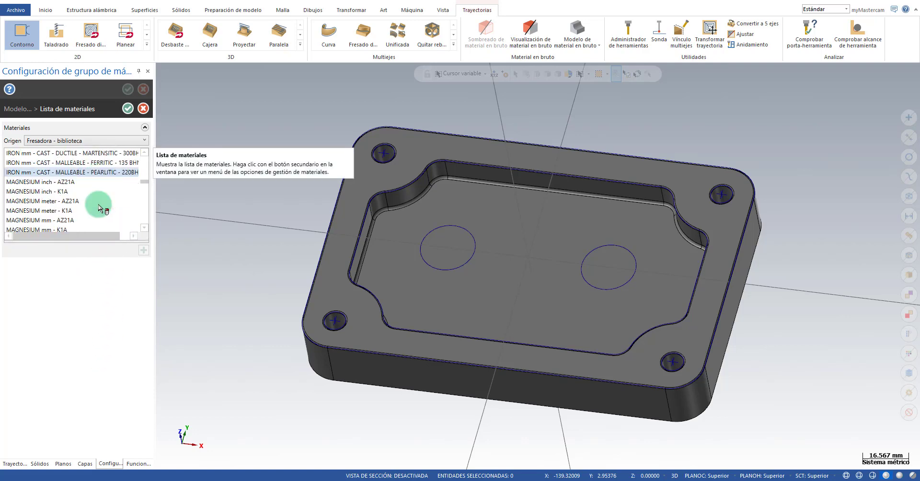
pyautogui.scroll(-3, 100, 207)
pyautogui.scroll(-3, 100, 207)
pyautogui.scroll(-3, 100, 207)
pyautogui.scroll(-3, 99, 207)
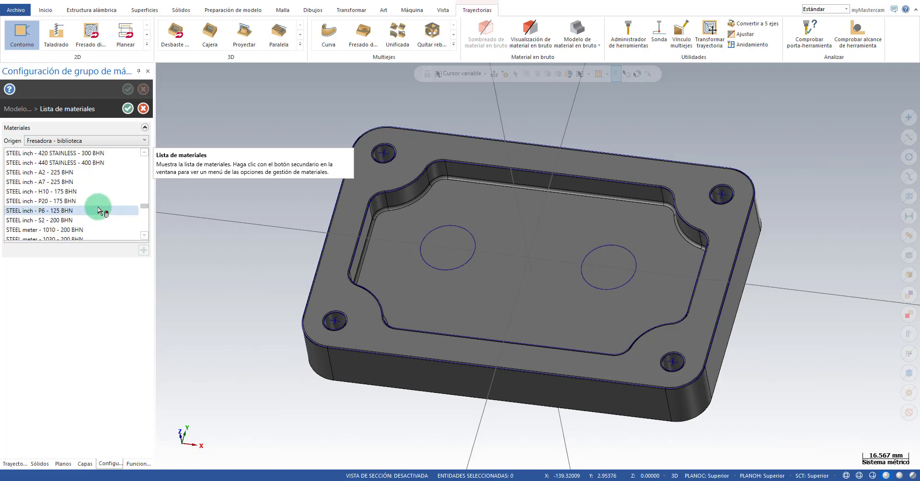
pyautogui.scroll(-2, 99, 207)
pyautogui.click(92, 201)
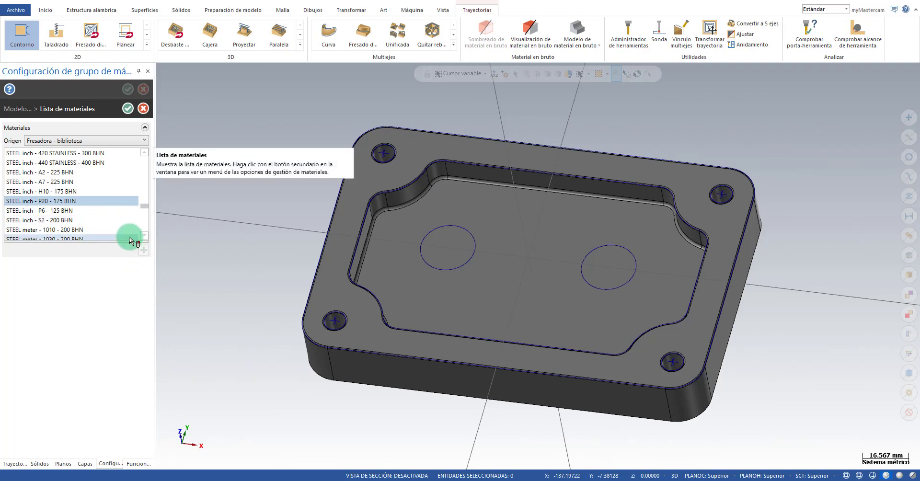
pyautogui.click(128, 110)
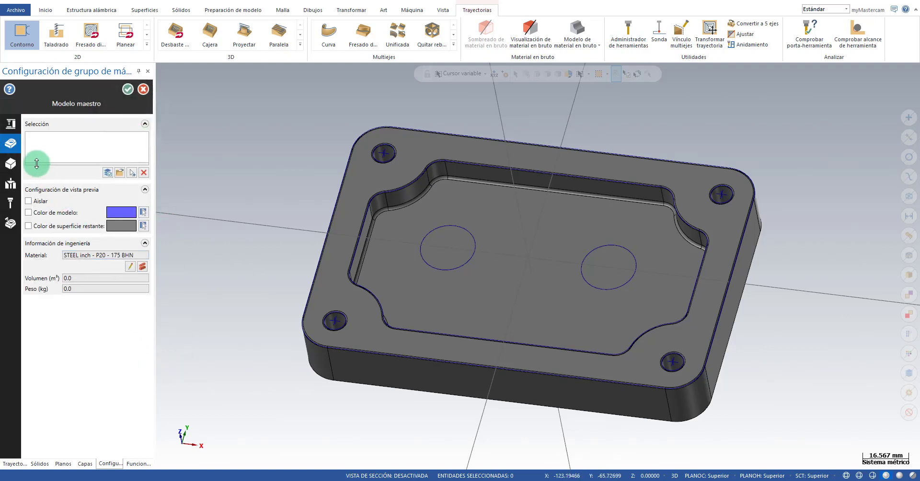
# - Start a rectangular bounding-box stock with top-centre origin, retrying after an abandoned manual pick
pyautogui.click(10, 168)
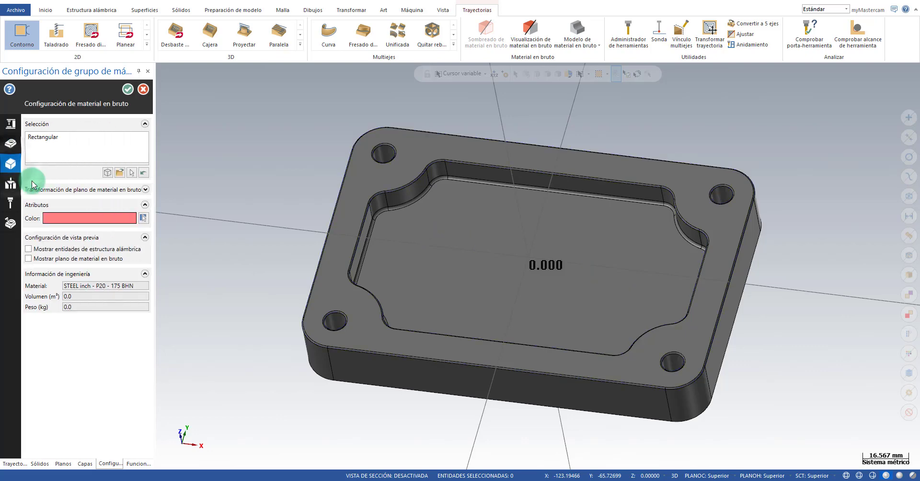
pyautogui.click(108, 172)
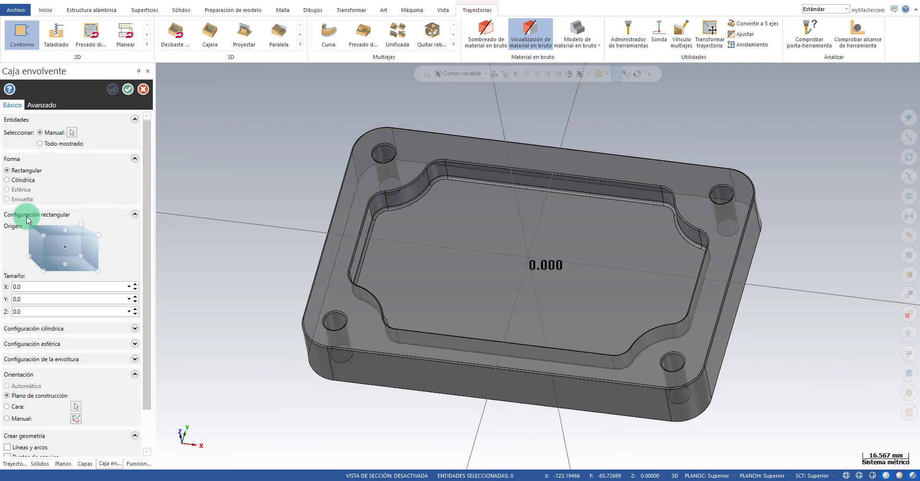
pyautogui.click(65, 230)
pyautogui.click(73, 133)
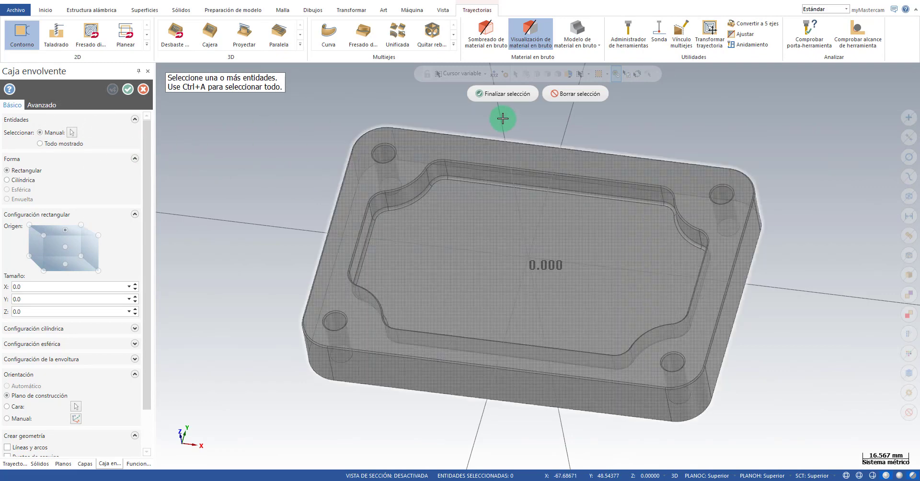
pyautogui.click(582, 94)
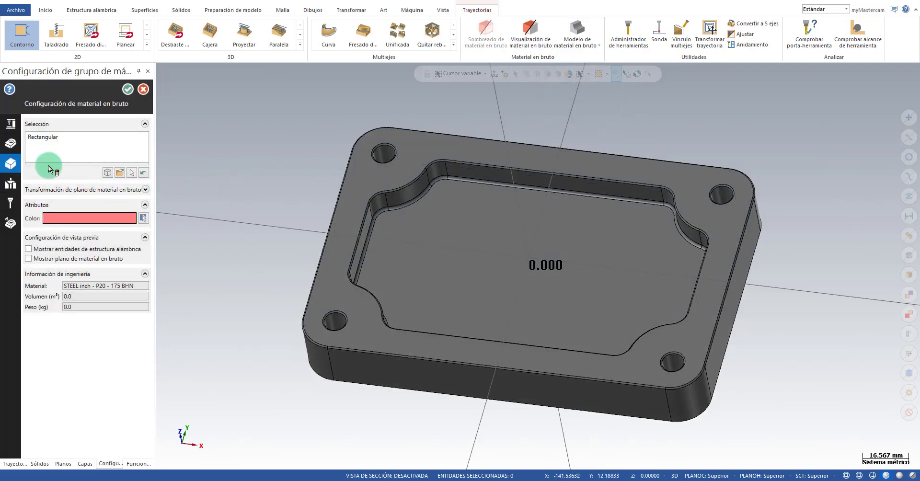
pyautogui.click(108, 173)
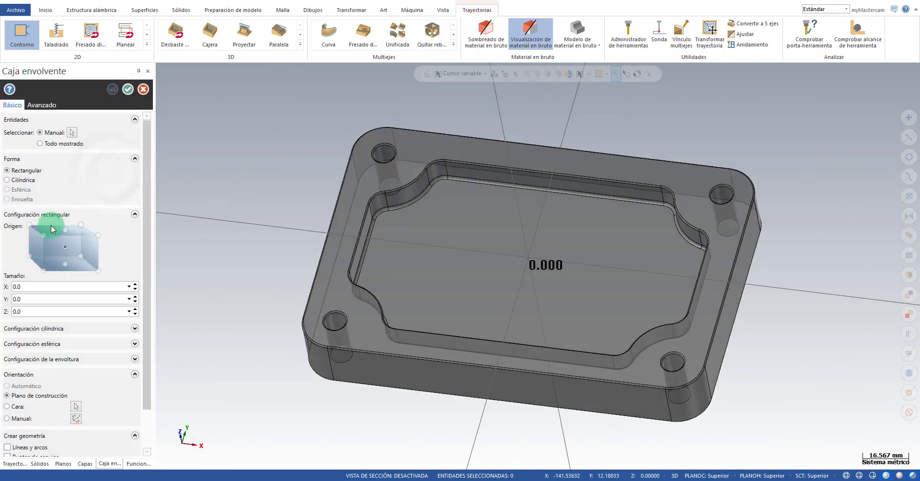
pyautogui.click(65, 231)
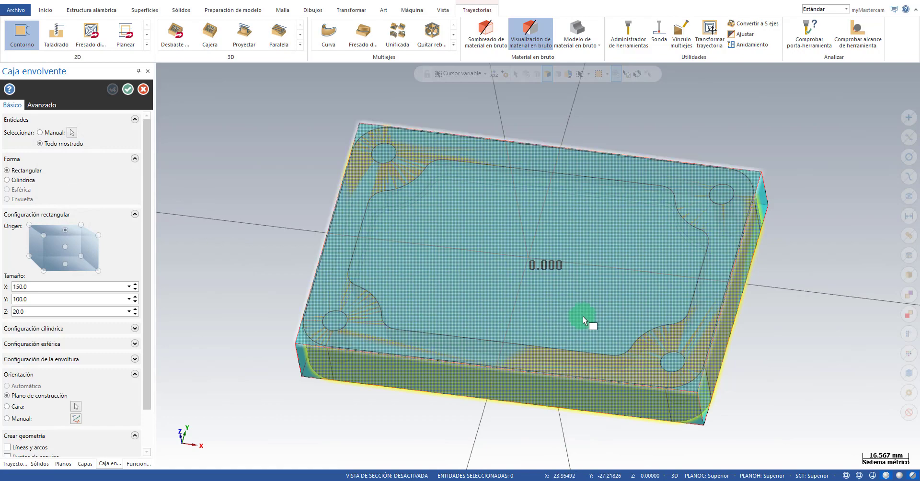
# - Size the bounding-box stock to X 155, Y 105, Z 30 and orbit to inspect it
pyautogui.moveTo(573, 260)
pyautogui.mouseDown(button='middle')
pyautogui.moveTo(581, 206)
pyautogui.moveTo(573, 195)
pyautogui.moveTo(546, 230)
pyautogui.moveTo(549, 251)
pyautogui.moveTo(602, 286)
pyautogui.mouseUp(button='middle')
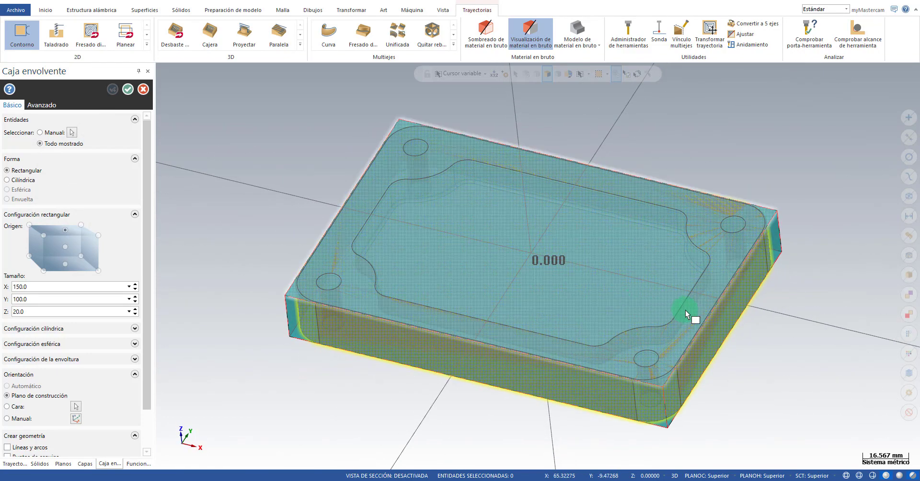
pyautogui.doubleClick(42, 288)
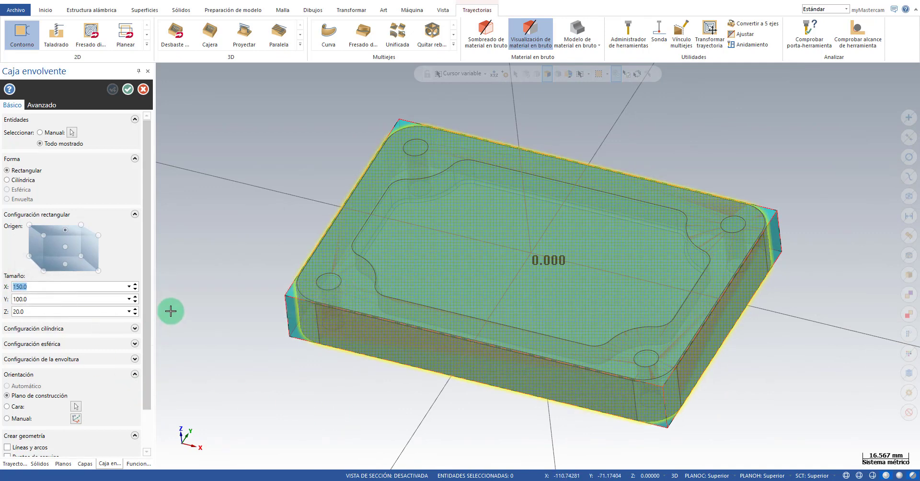
pyautogui.write('15')
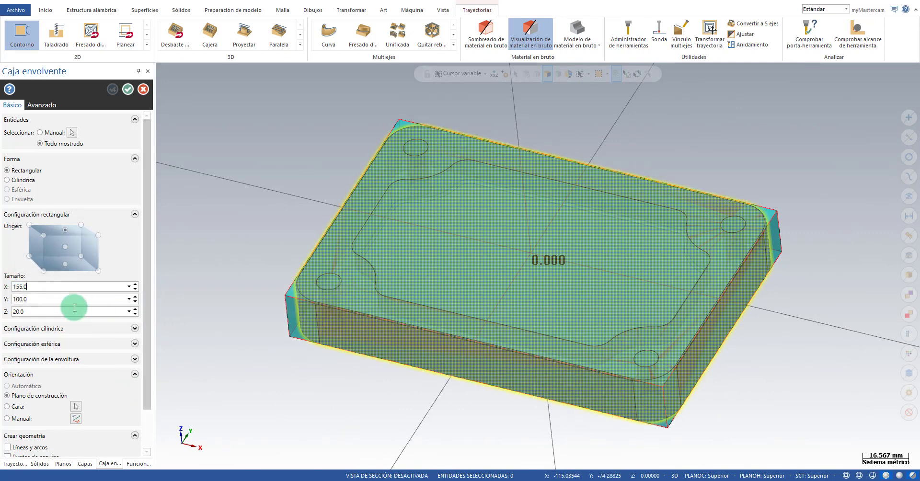
pyautogui.doubleClick(67, 297)
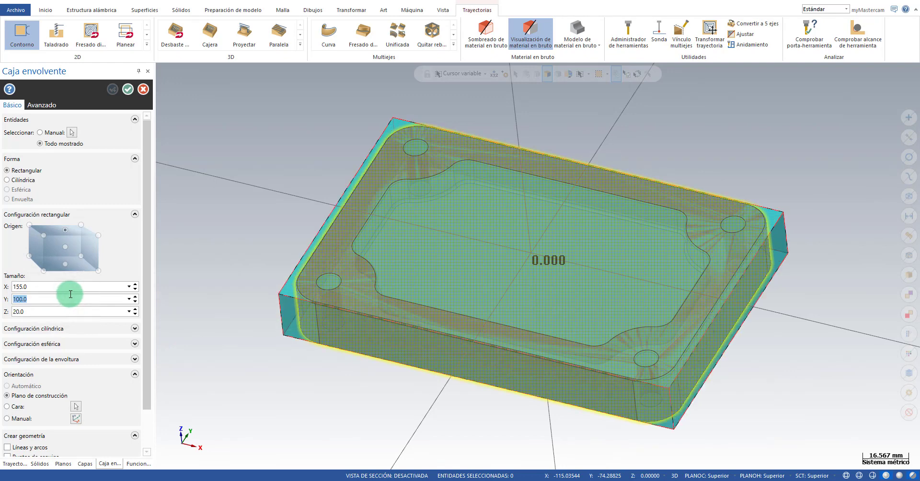
pyautogui.moveTo(71, 286)
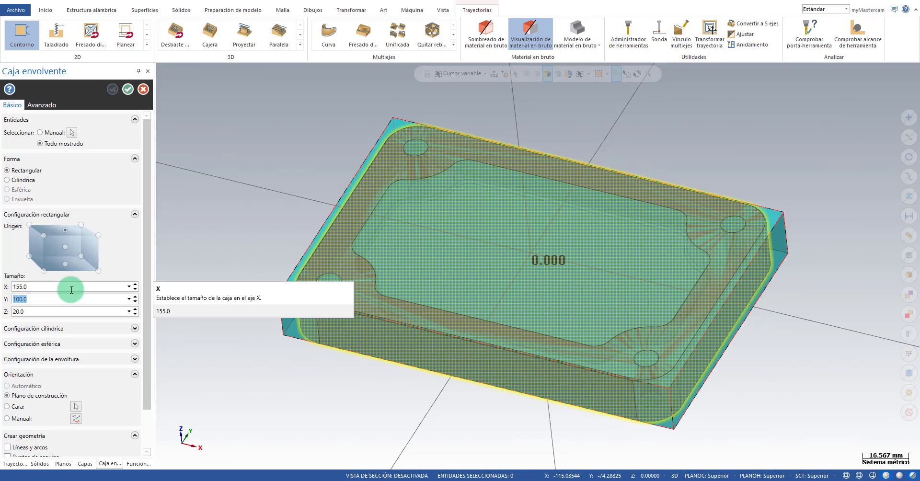
pyautogui.write('1')
pyautogui.write('05')
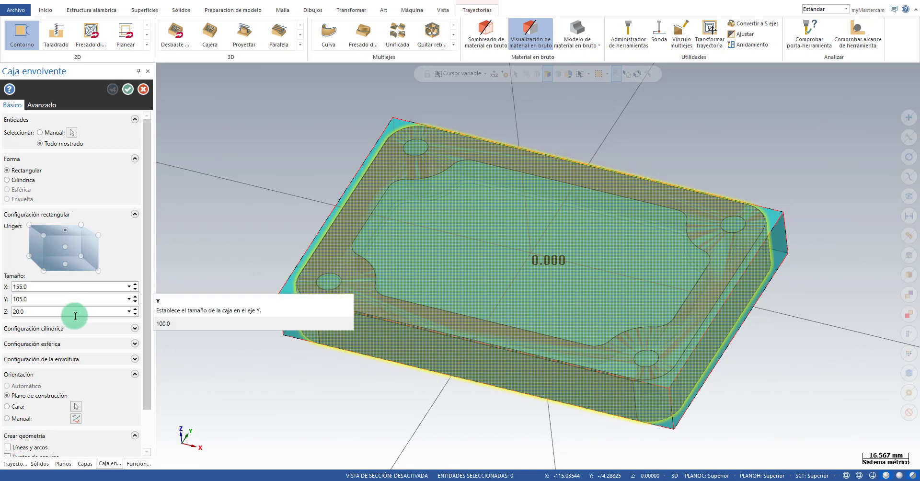
pyautogui.click(71, 312)
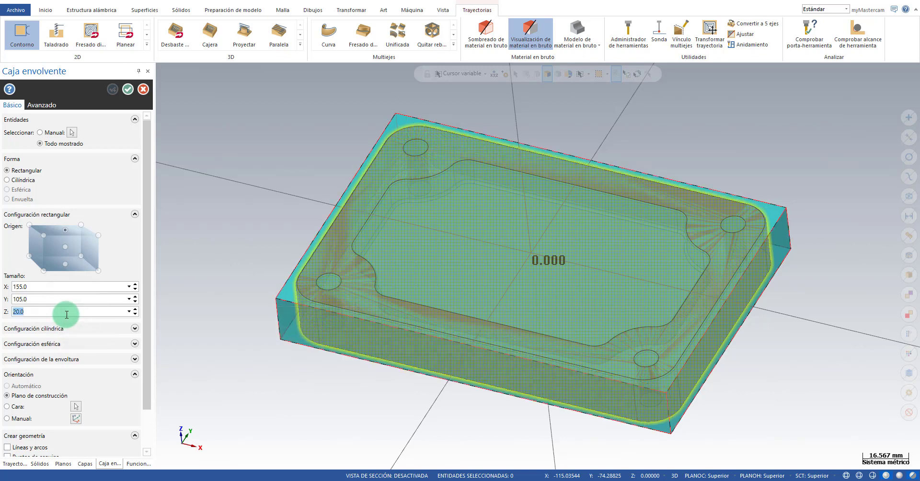
pyautogui.write('30')
pyautogui.click(54, 299)
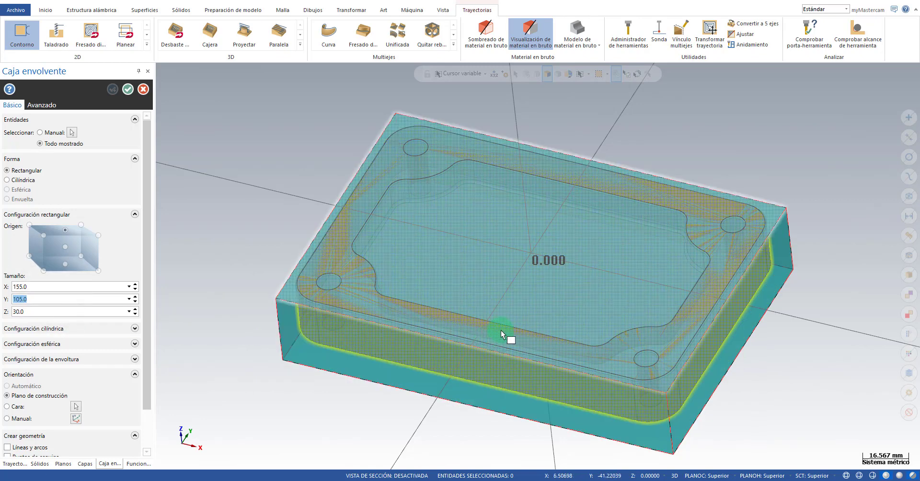
pyautogui.moveTo(514, 302)
pyautogui.mouseDown(button='middle')
pyautogui.moveTo(538, 257)
pyautogui.moveTo(538, 269)
pyautogui.moveTo(583, 302)
pyautogui.moveTo(555, 293)
pyautogui.moveTo(530, 308)
pyautogui.mouseUp(button='middle')
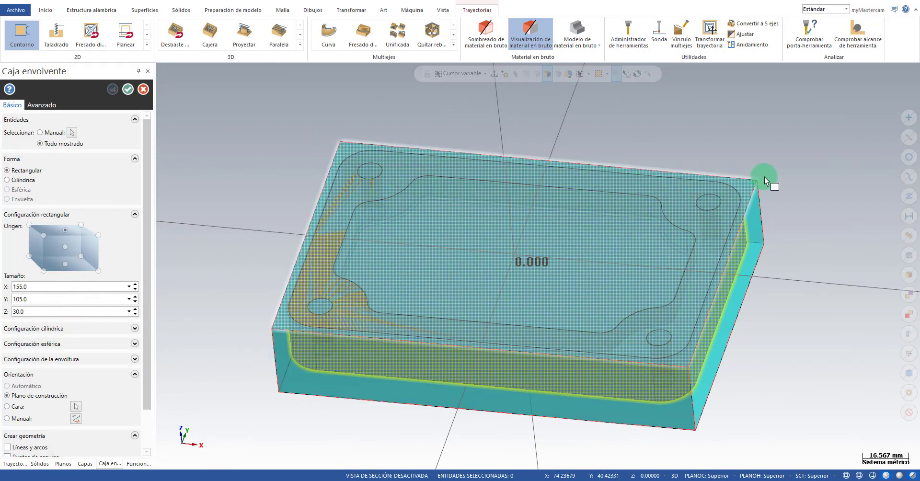
pyautogui.click(746, 192)
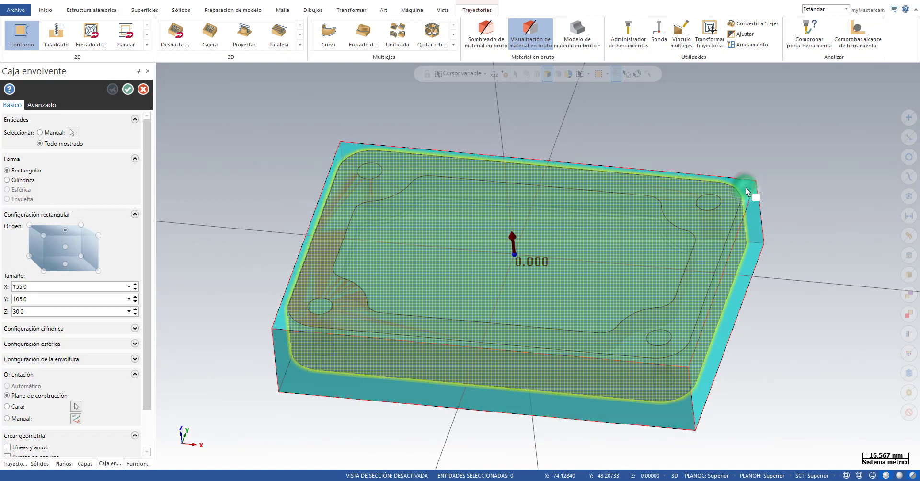
pyautogui.moveTo(582, 247); pyautogui.dragTo(514, 231, button='middle')
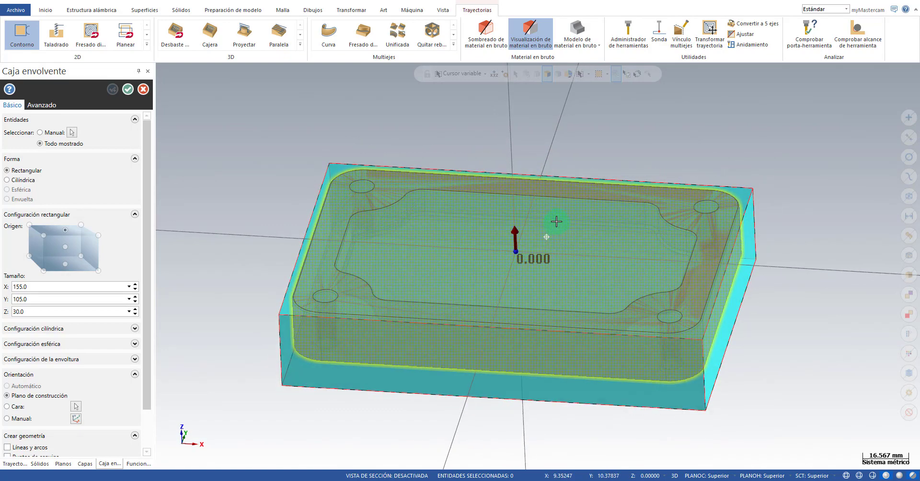
# - Adjust the stock's top face offset, tilt toward top view, and confirm the 155 × 105 × 30 box
pyautogui.click(514, 230)
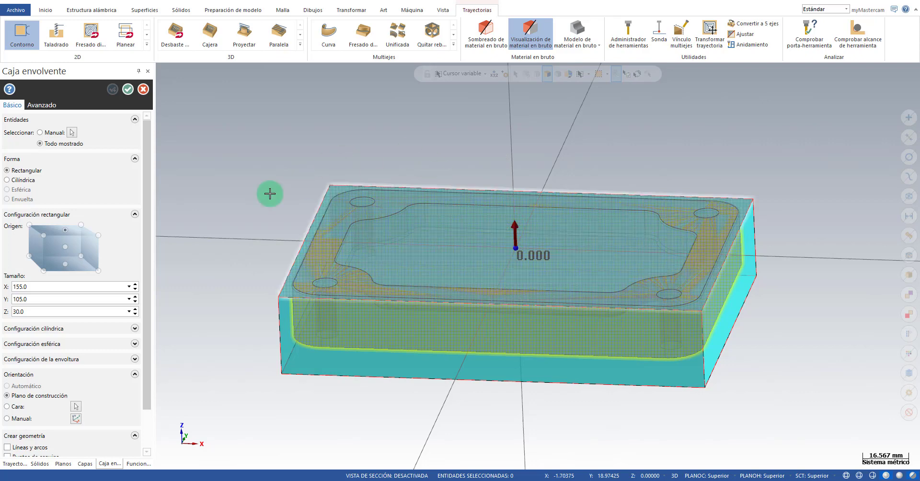
pyautogui.moveTo(148, 236); pyautogui.dragTo(162, 304)
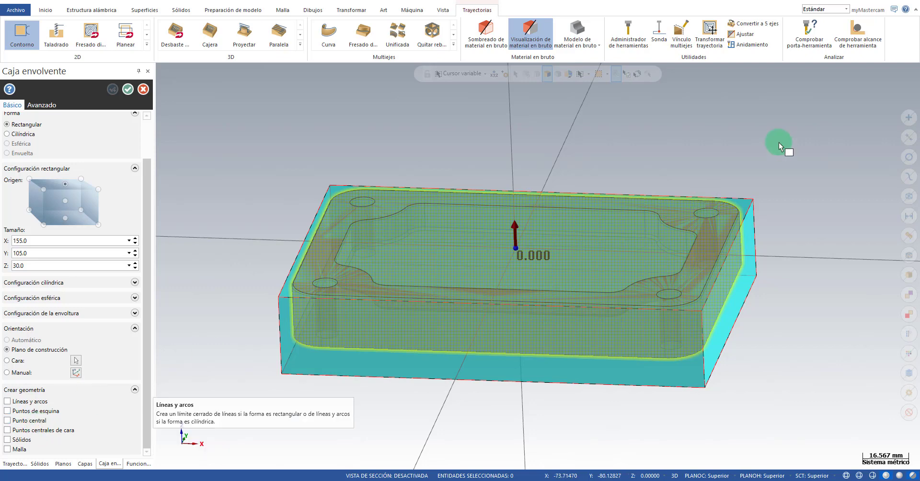
pyautogui.moveTo(747, 127); pyautogui.dragTo(736, 145, button='middle')
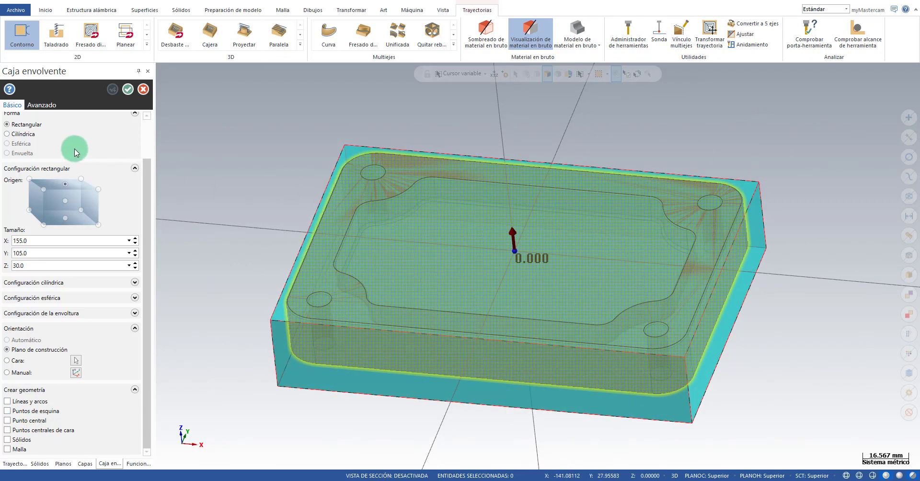
pyautogui.click(128, 89)
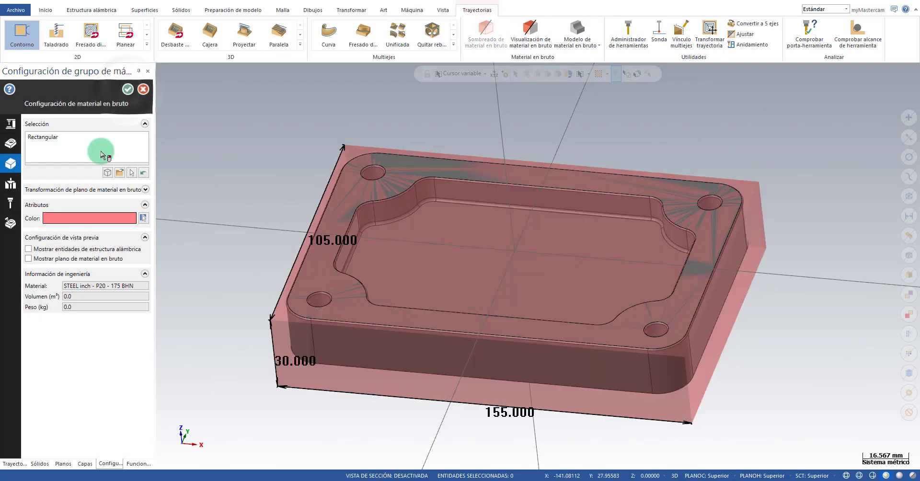
# - Move through the workholding page to the Herramientas page of the machine group setup
pyautogui.click(12, 185)
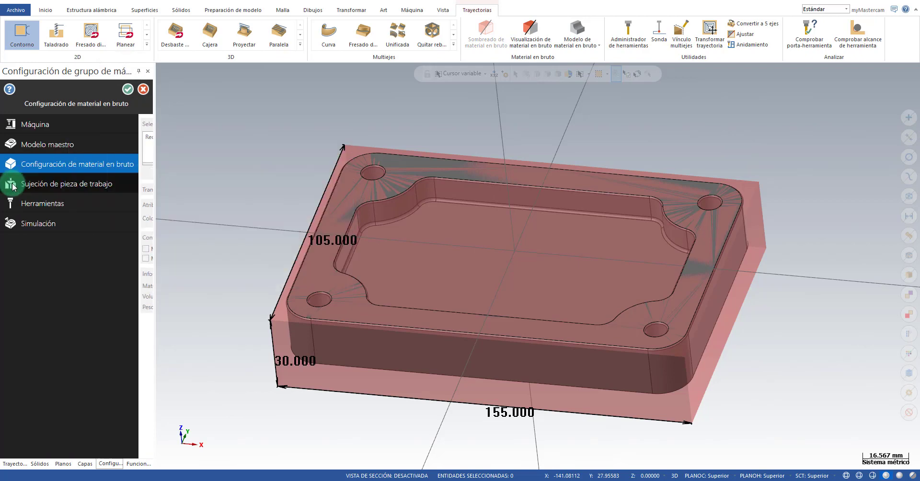
pyautogui.click(12, 186)
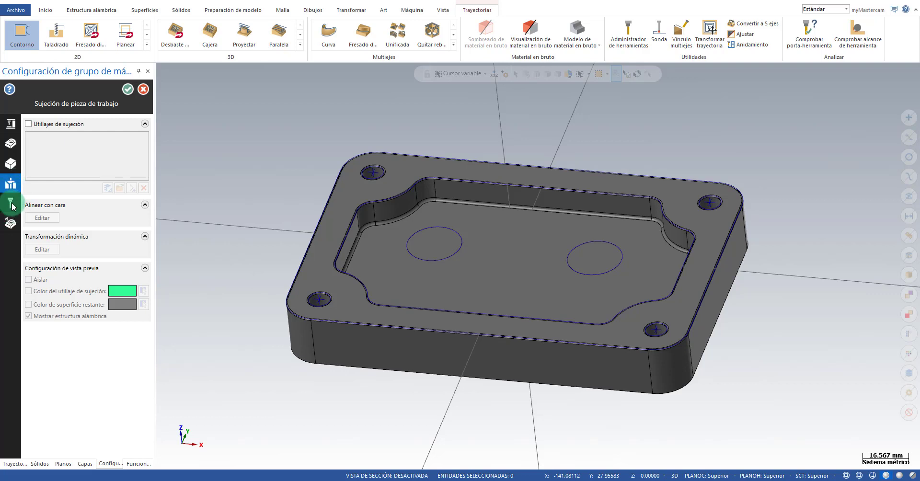
pyautogui.click(11, 205)
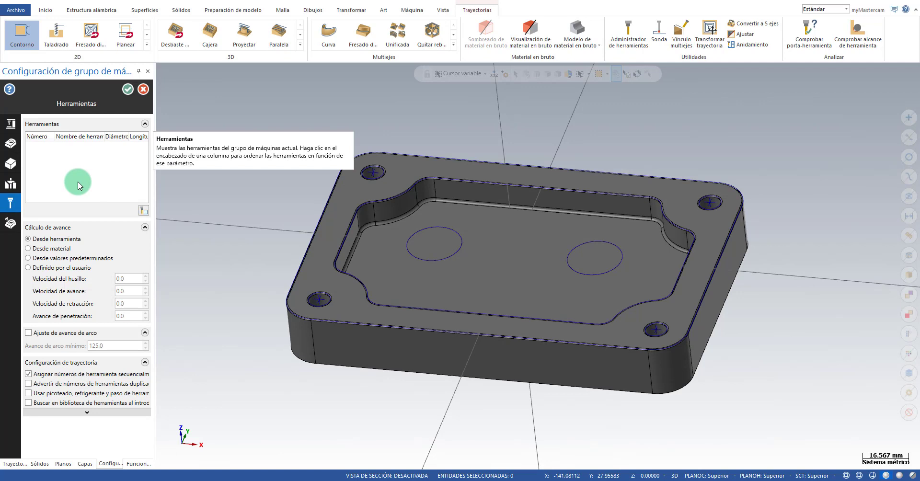
# - Set feed calculation to Desde material and turn off sequential tool numbering
pyautogui.click(49, 249)
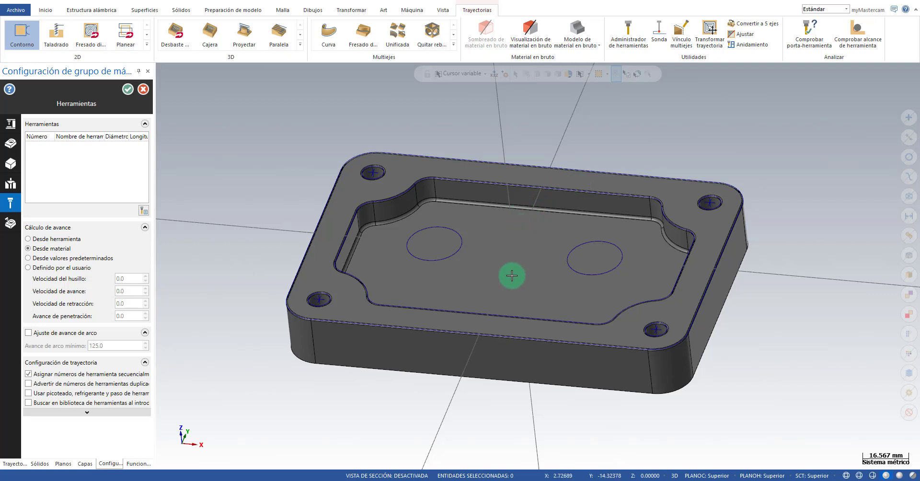
pyautogui.click(36, 376)
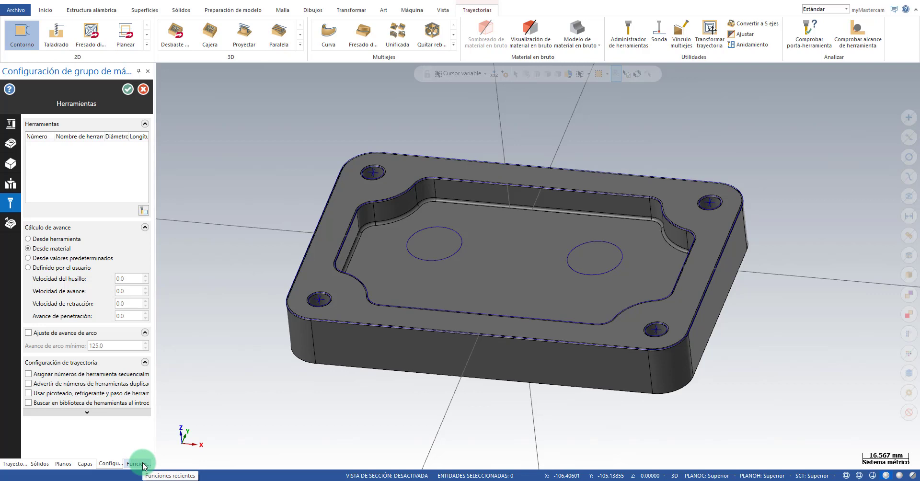
# - On the Simulación page, check the machine list and keep 5_5AXGEN_VMCTTAB
pyautogui.click(11, 225)
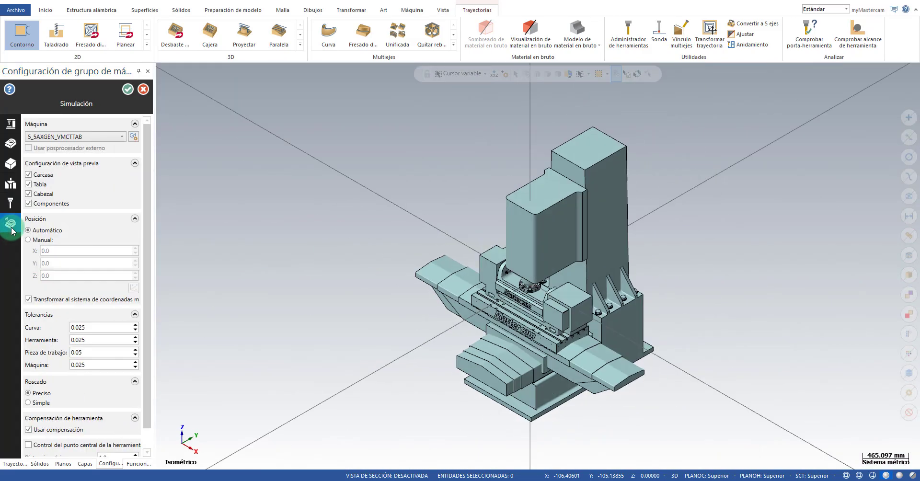
pyautogui.click(122, 137)
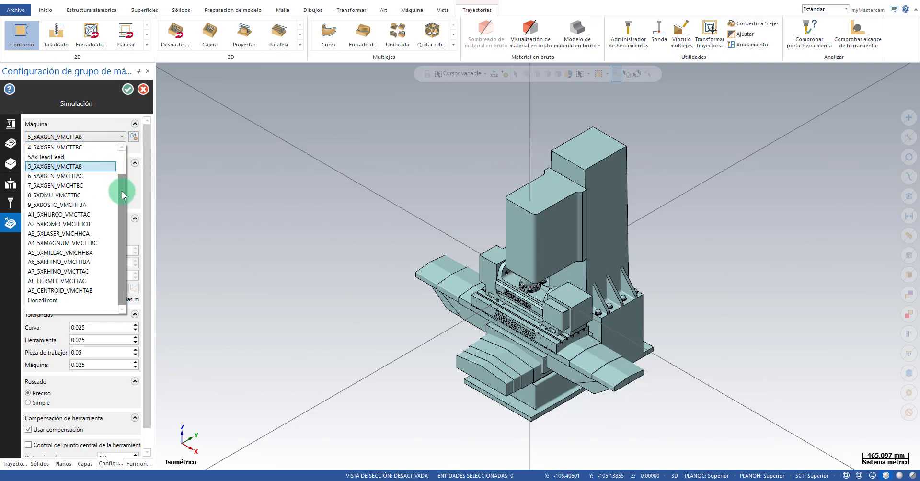
pyautogui.moveTo(122, 191)
pyautogui.mouseDown()
pyautogui.moveTo(121, 162)
pyautogui.moveTo(115, 240)
pyautogui.moveTo(109, 123)
pyautogui.mouseUp()
pyautogui.click(106, 125)
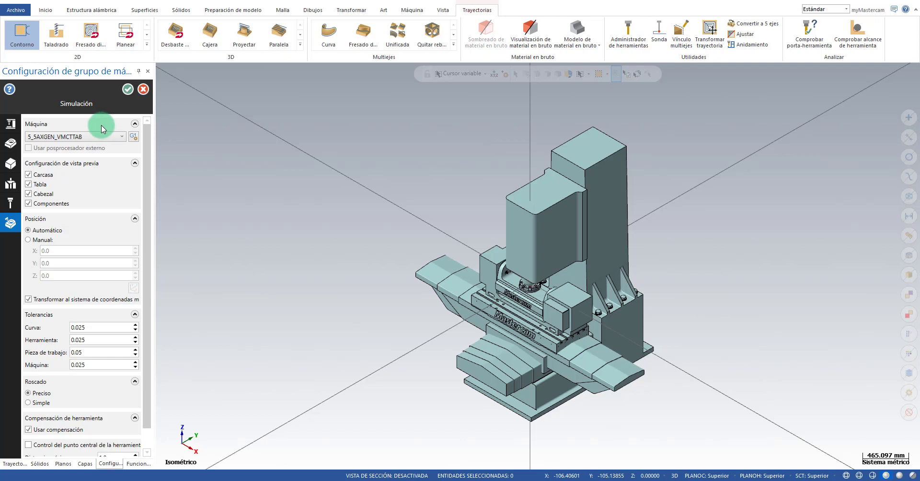
# - Recheck the simulation machine unchanged and accept the machine group settings
pyautogui.click(110, 137)
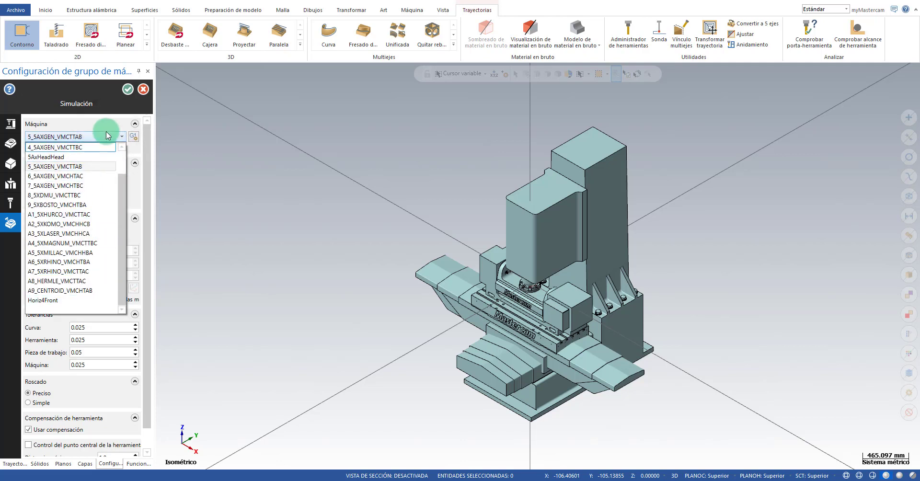
pyautogui.click(106, 124)
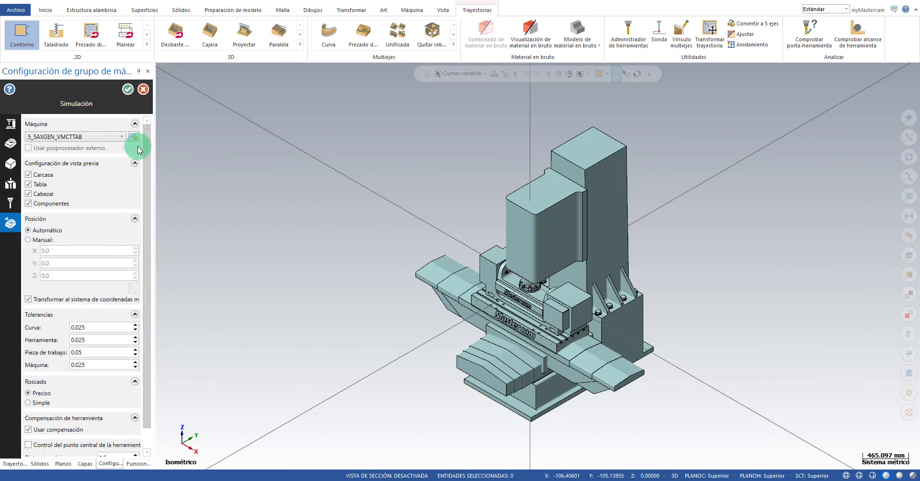
pyautogui.click(127, 90)
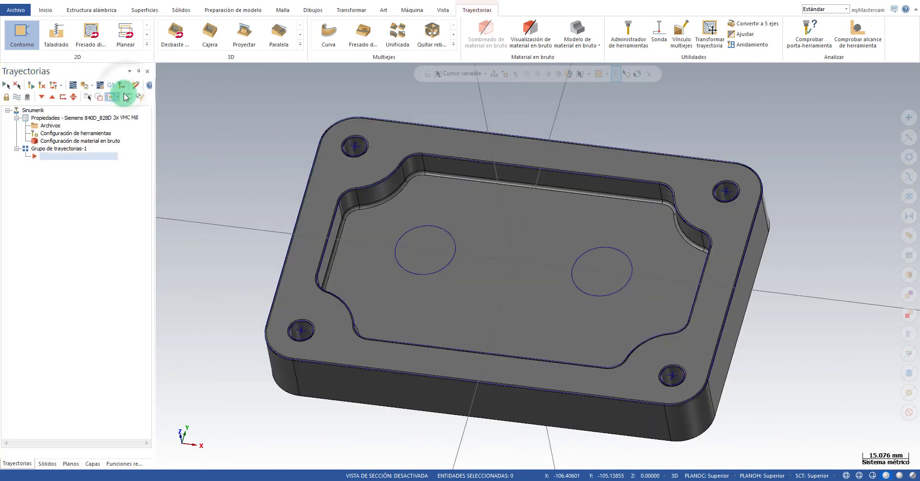
pyautogui.moveTo(260, 220); pyautogui.dragTo(279, 167, button='middle')
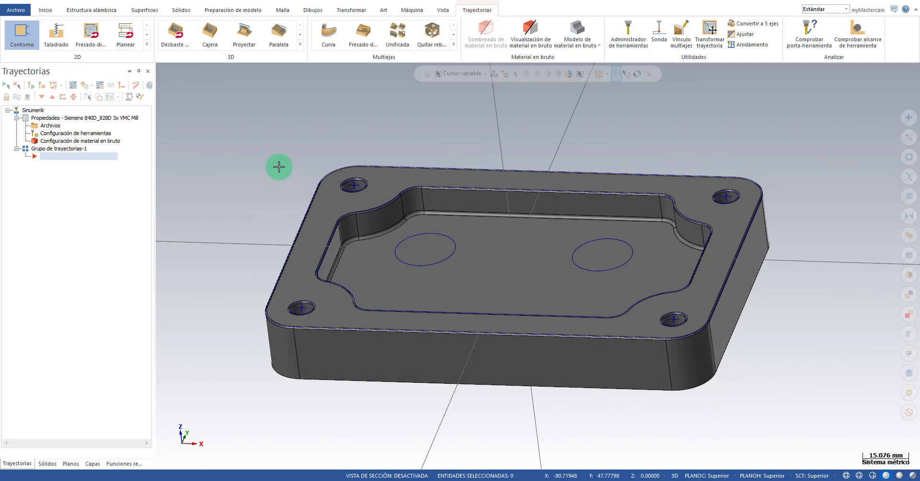